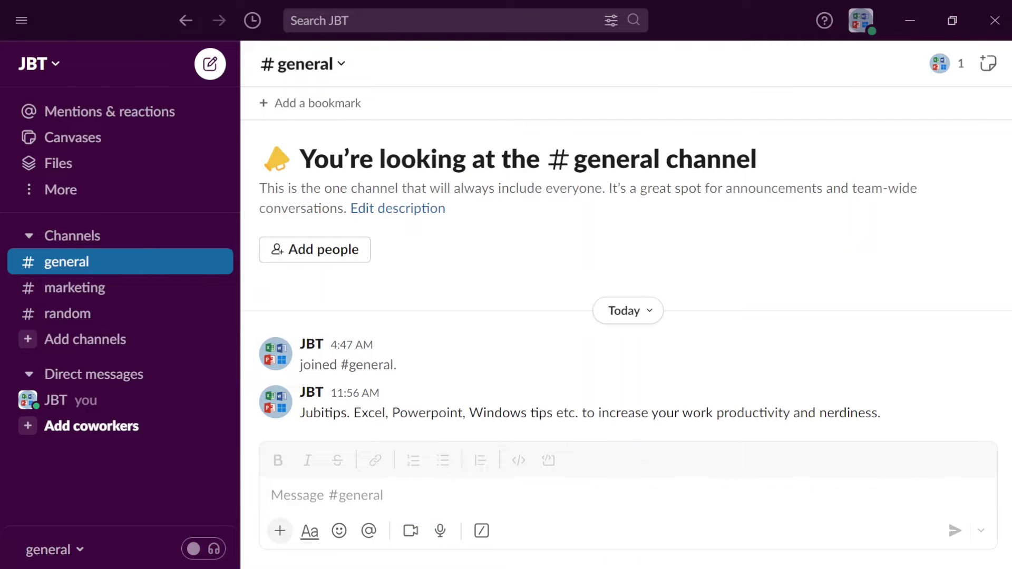
# Add a red heart reaction to the Jubitips message by searching the emoji list for 'heart'.
pyautogui.tripleClick(719, 413)
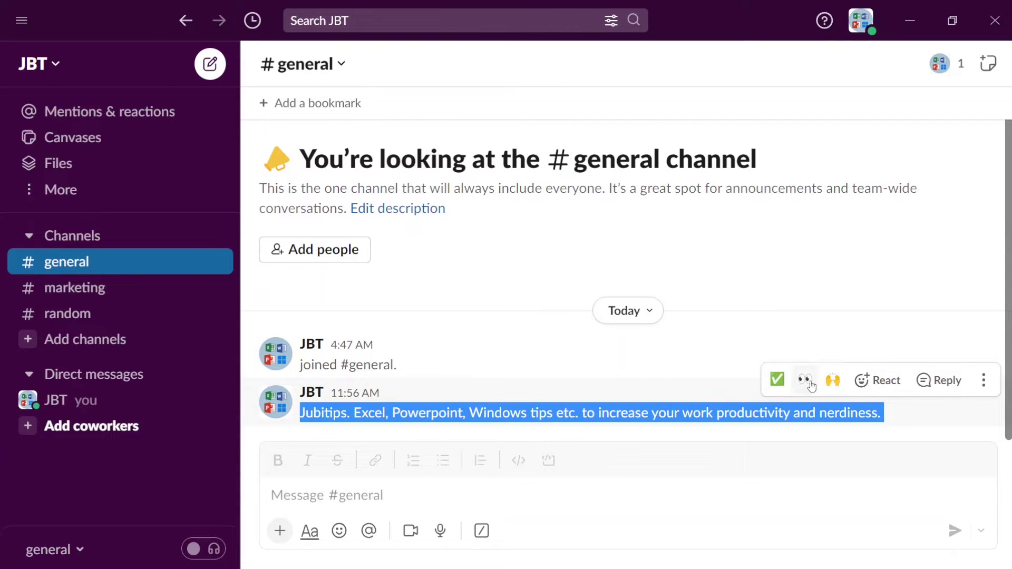
pyautogui.click(878, 381)
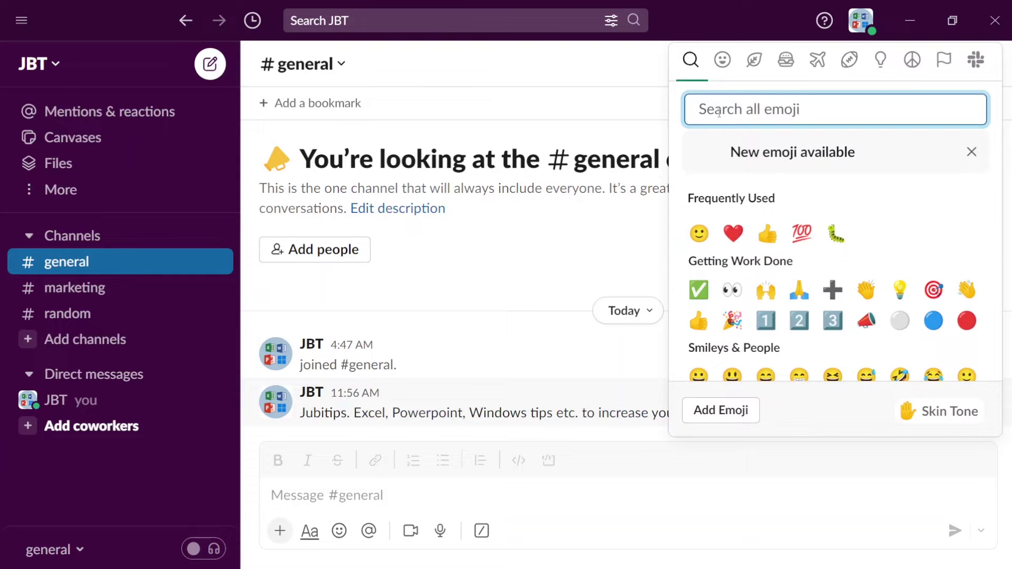
pyautogui.write('haert')
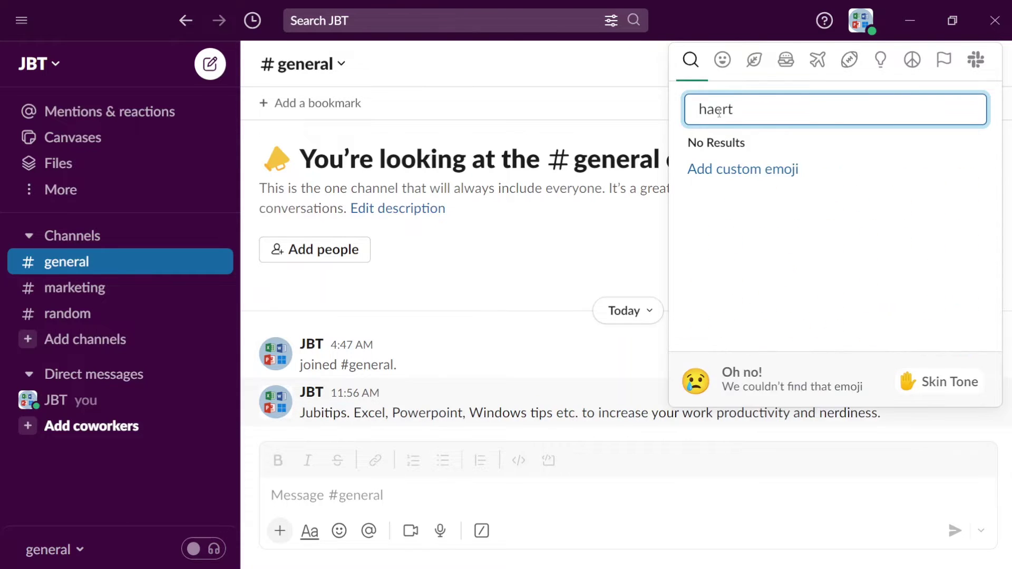
pyautogui.doubleClick(717, 112)
pyautogui.write('heart')
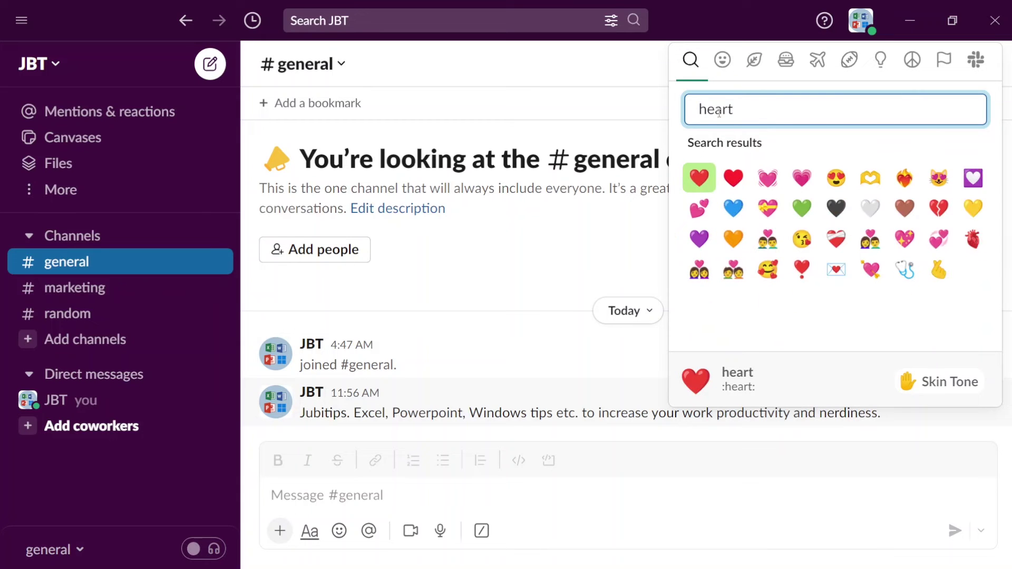
pyautogui.click(700, 178)
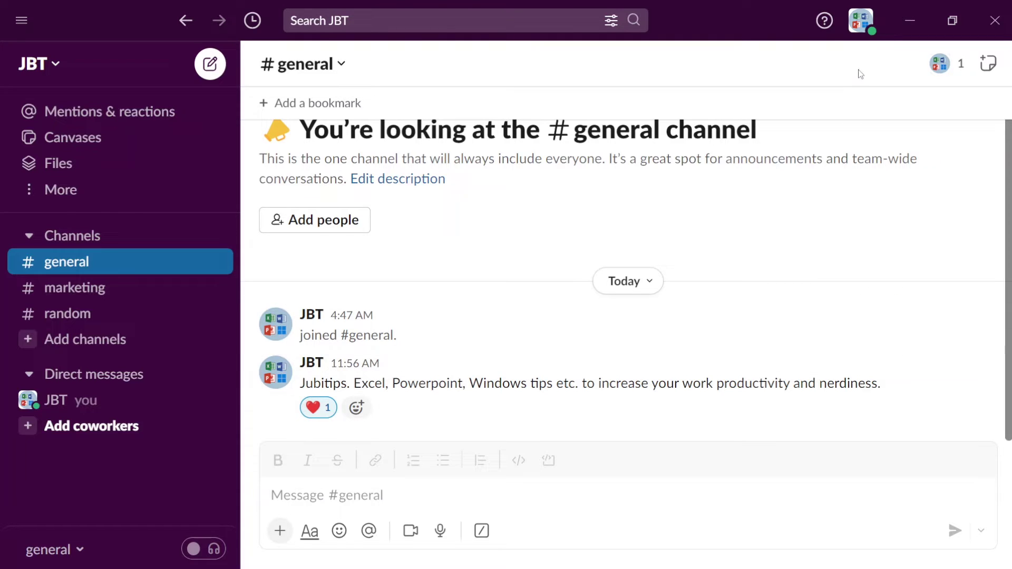
# In Preferences > Messages & media > Emoji, change the eyes one-click reaction slot to a heart.
pyautogui.click(864, 21)
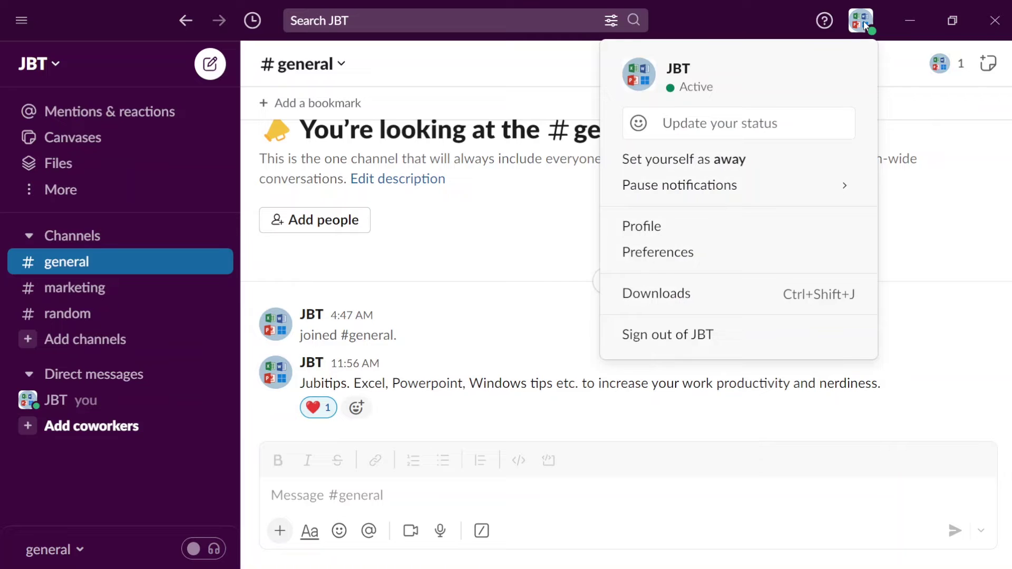
pyautogui.click(707, 259)
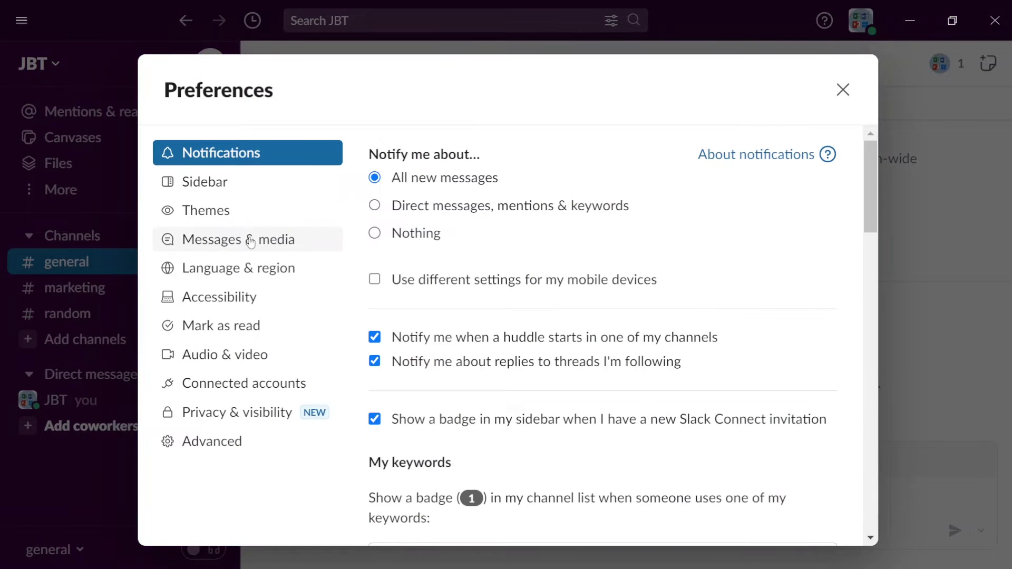
pyautogui.click(250, 242)
pyautogui.scroll(-5, 617, 316)
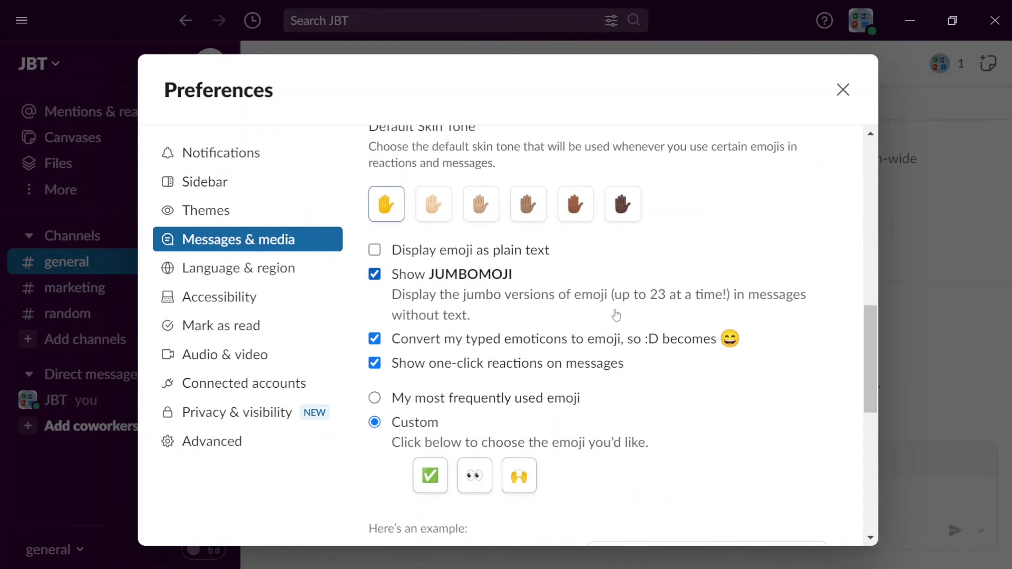
pyautogui.scroll(2, 616, 315)
pyautogui.doubleClick(379, 195)
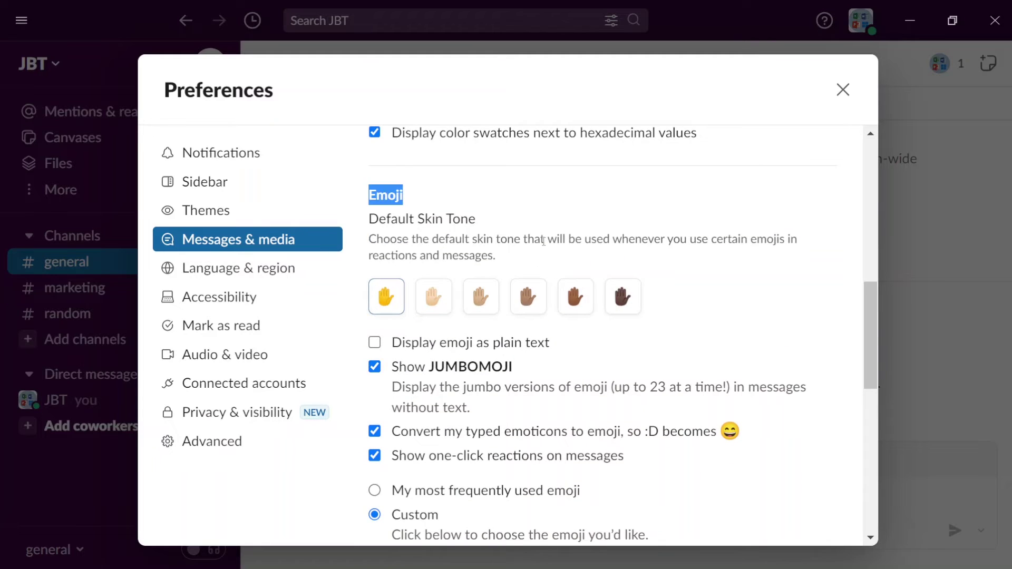
pyautogui.scroll(-3, 543, 241)
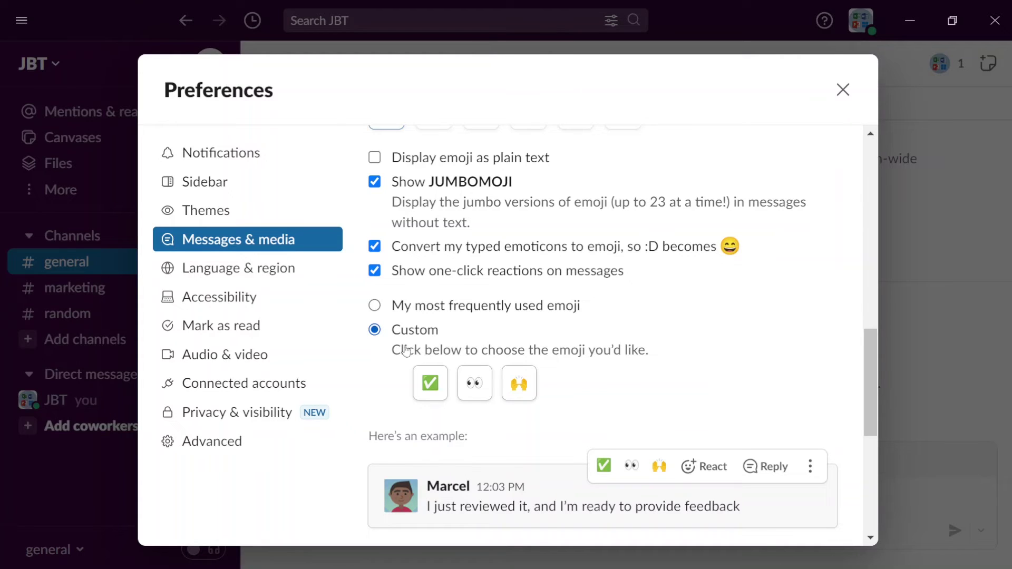
pyautogui.click(475, 385)
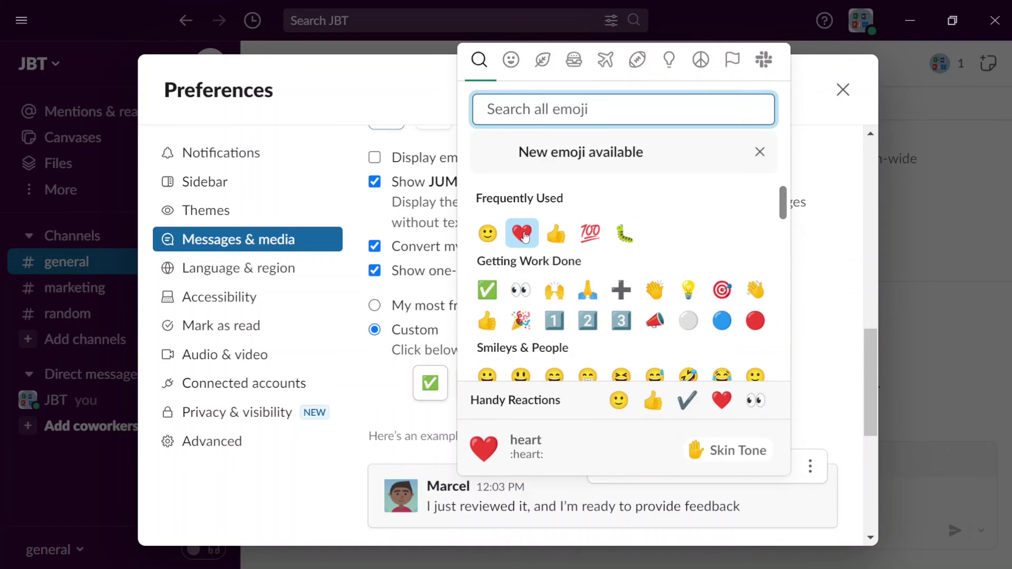
pyautogui.click(523, 236)
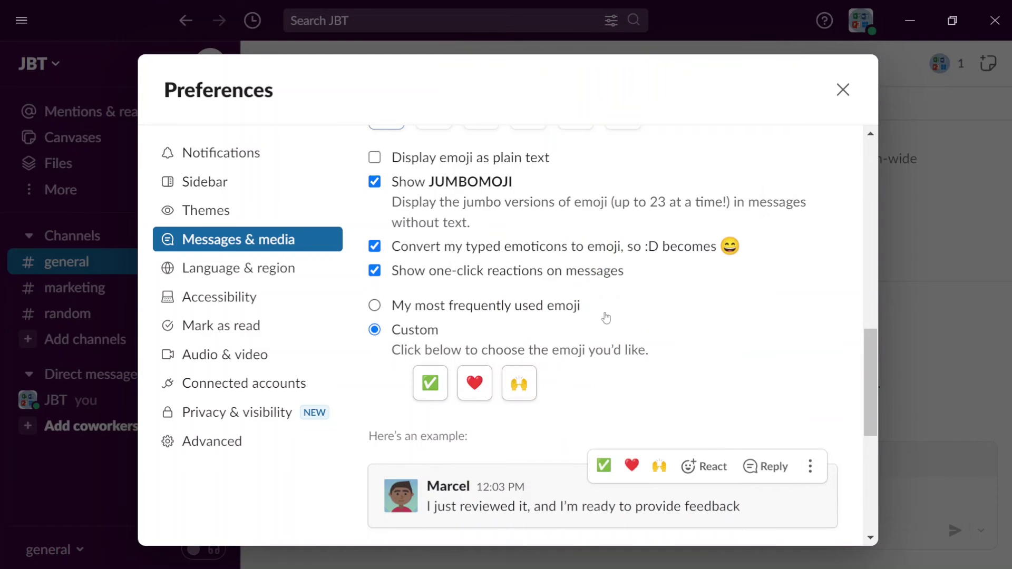
# Close Preferences and remove the ❤️ 1 reaction from the Jubitips message in #general.
pyautogui.click(844, 92)
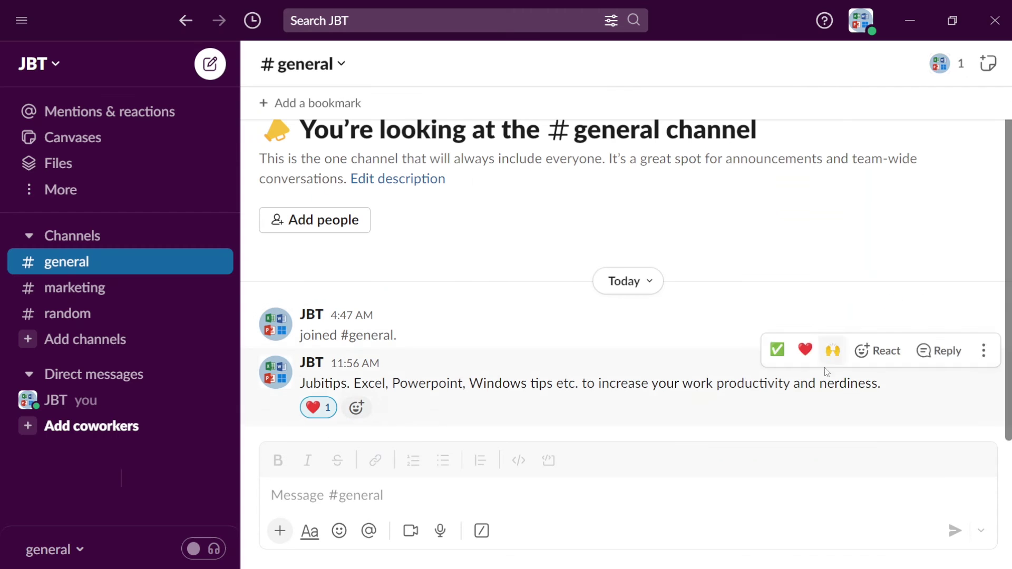
pyautogui.click(317, 407)
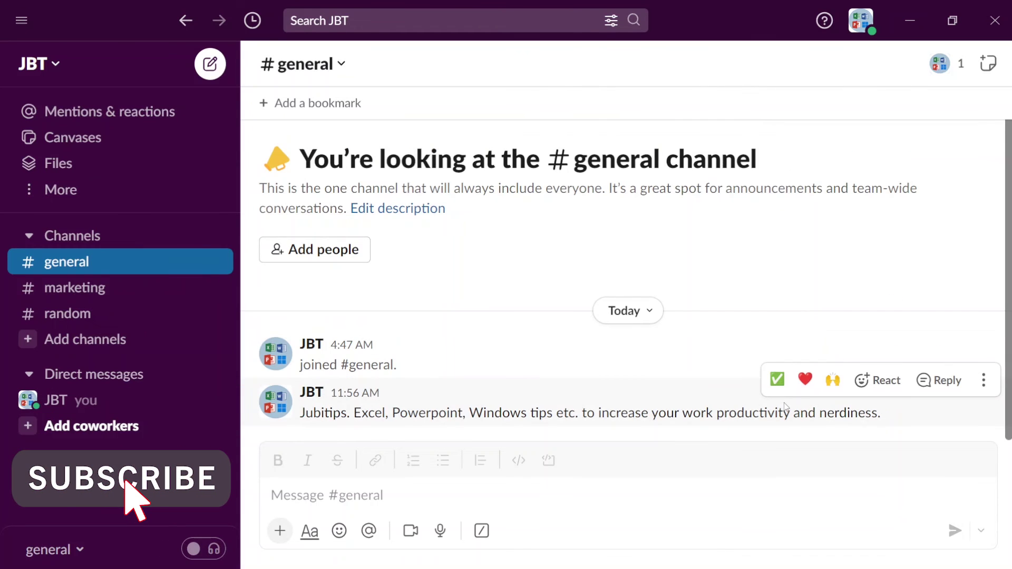